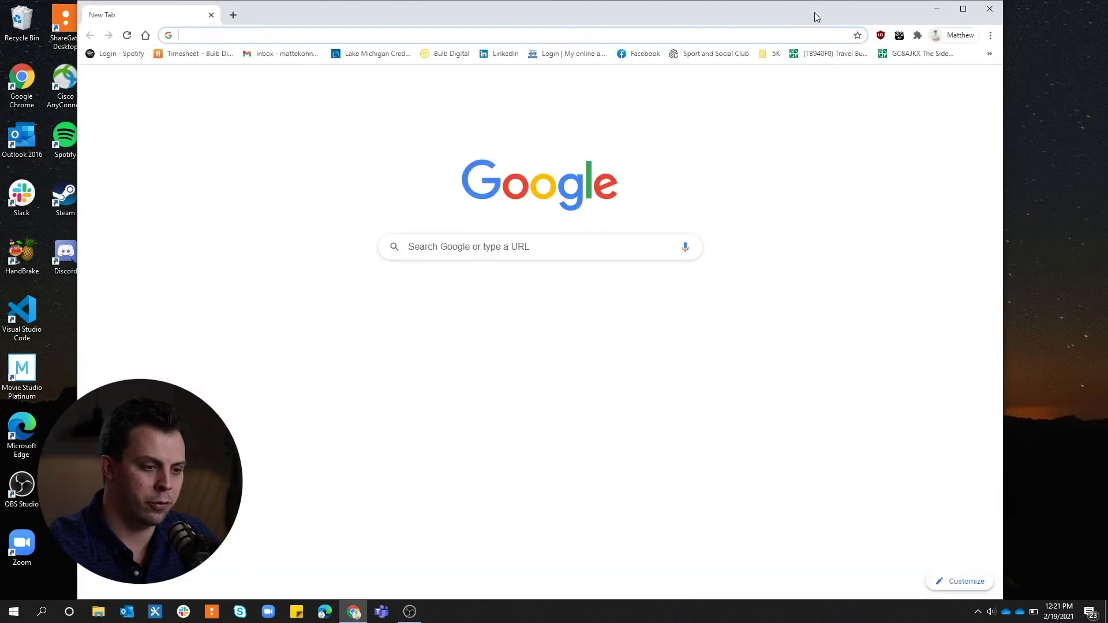
Add a new Chrome person named for the user and Excavator Company, with the orange smiling-face avatar.
{"action": "double_click", "coordinate": [895, 32]}
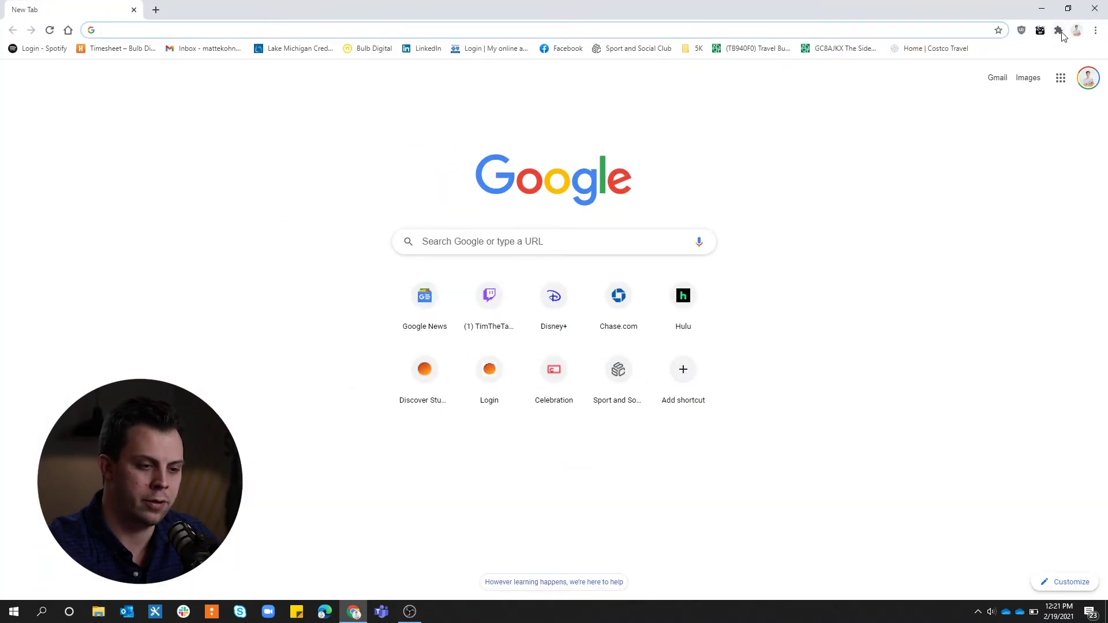
{"action": "left_click", "coordinate": [1074, 47]}
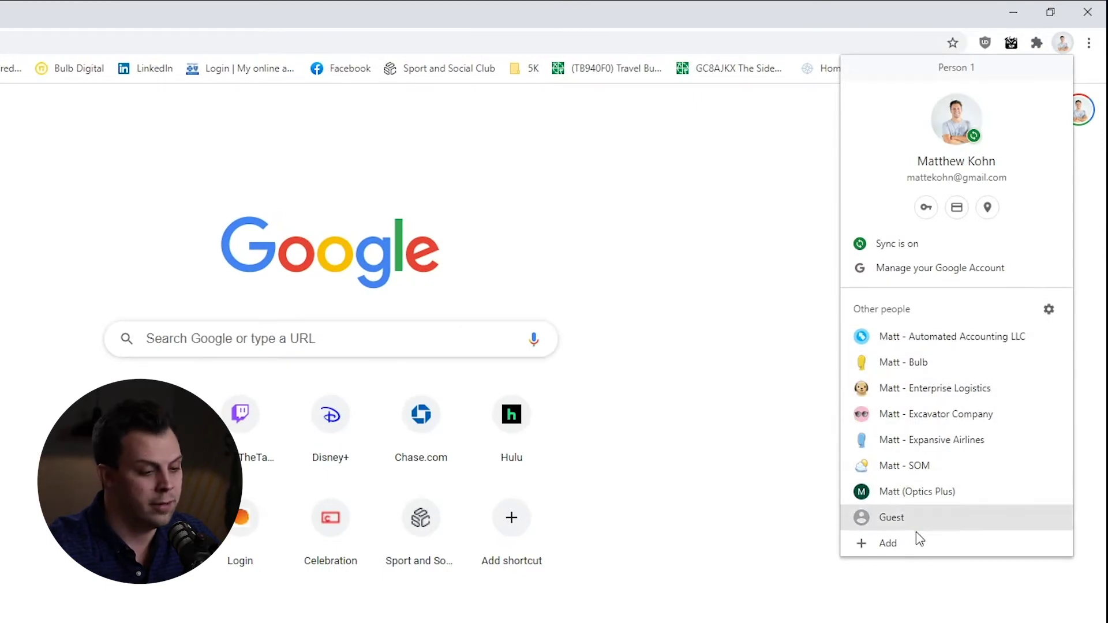
{"action": "left_click", "coordinate": [896, 546]}
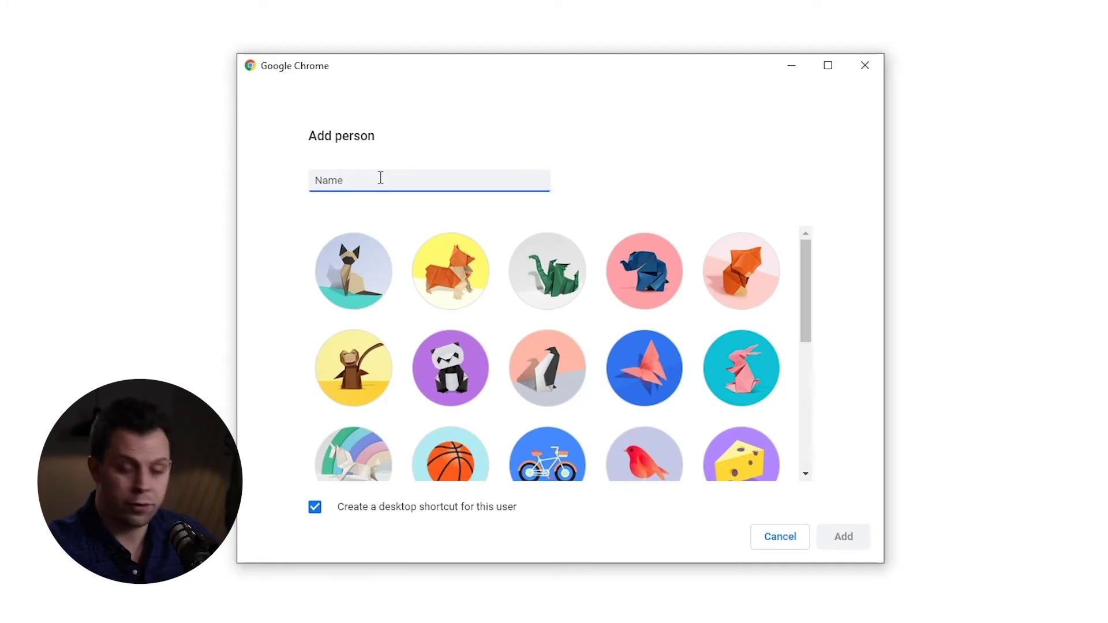
{"action": "type", "text": "Matt - Exacavator Company"}
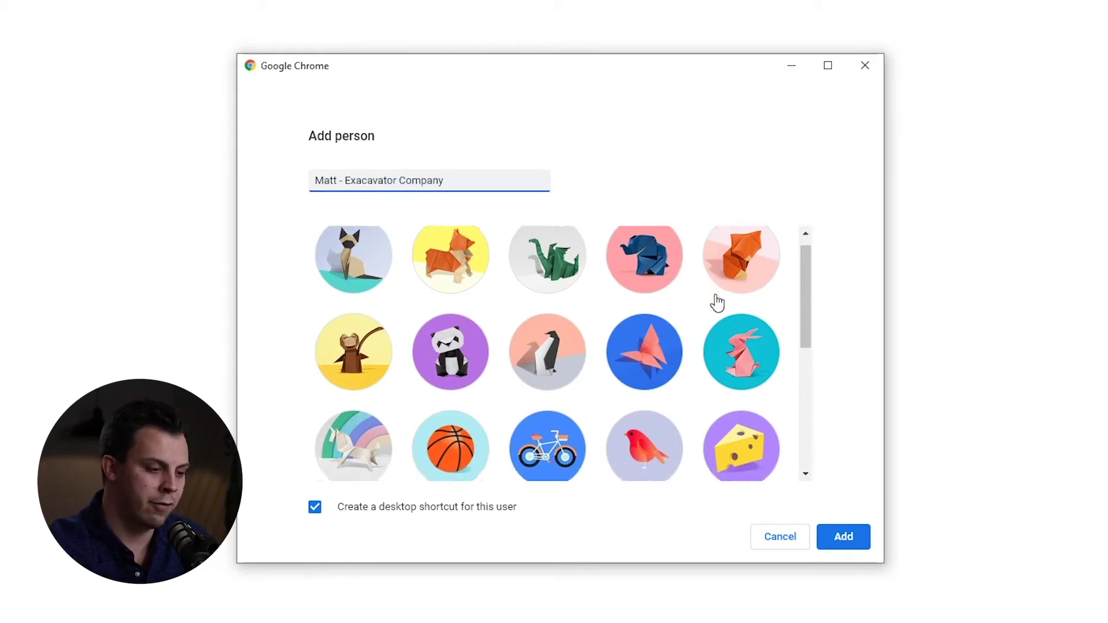
{"action": "scroll", "coordinate": [716, 302], "scroll_direction": "down", "scroll_amount": 8}
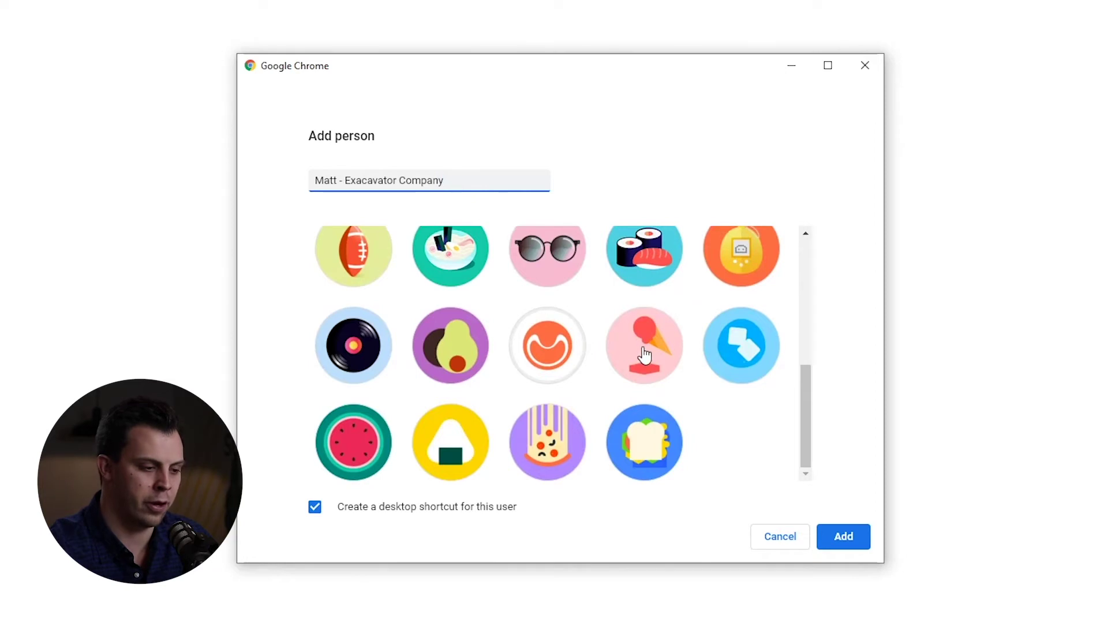
{"action": "left_click", "coordinate": [540, 359]}
Create the profile, skip the Google app bookmarks and choose the Earth background.
{"action": "left_click", "coordinate": [844, 538]}
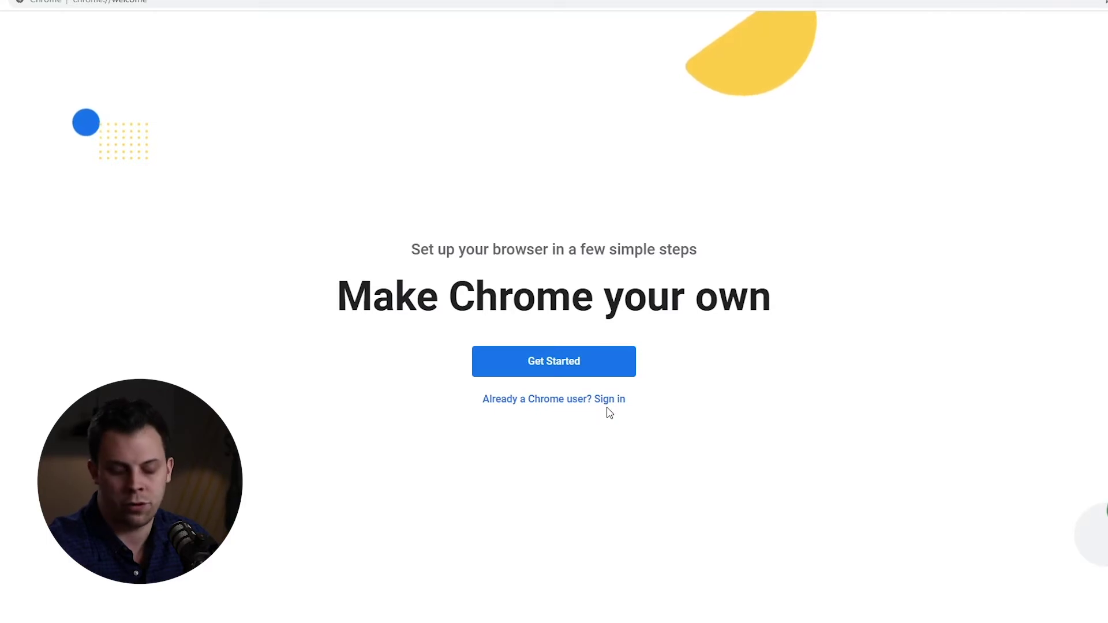
{"action": "left_click", "coordinate": [549, 366]}
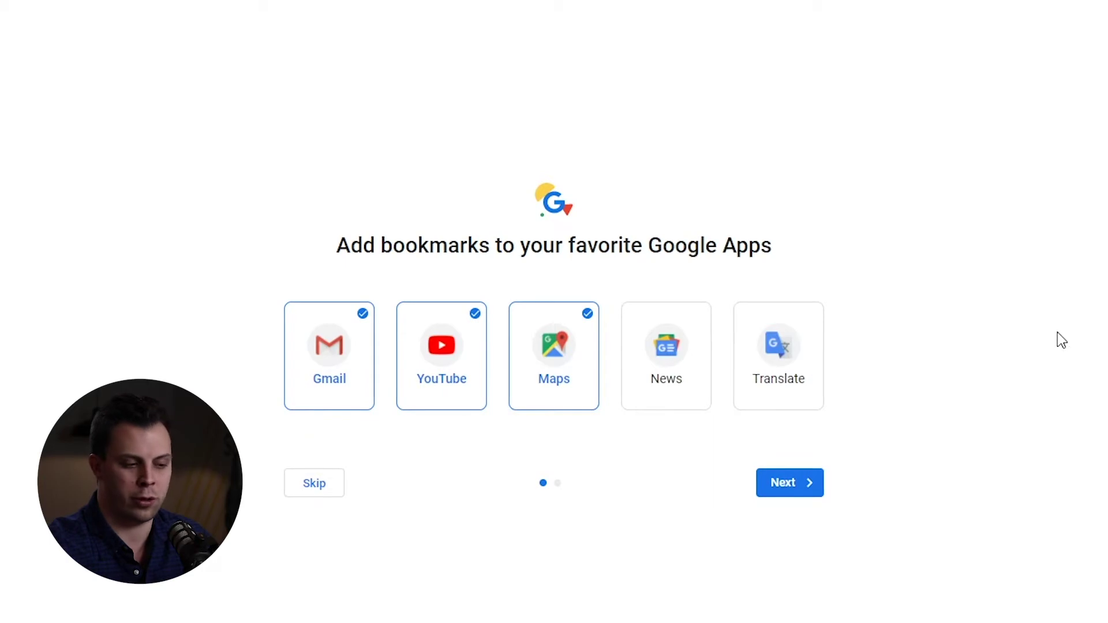
{"action": "left_click", "coordinate": [314, 484]}
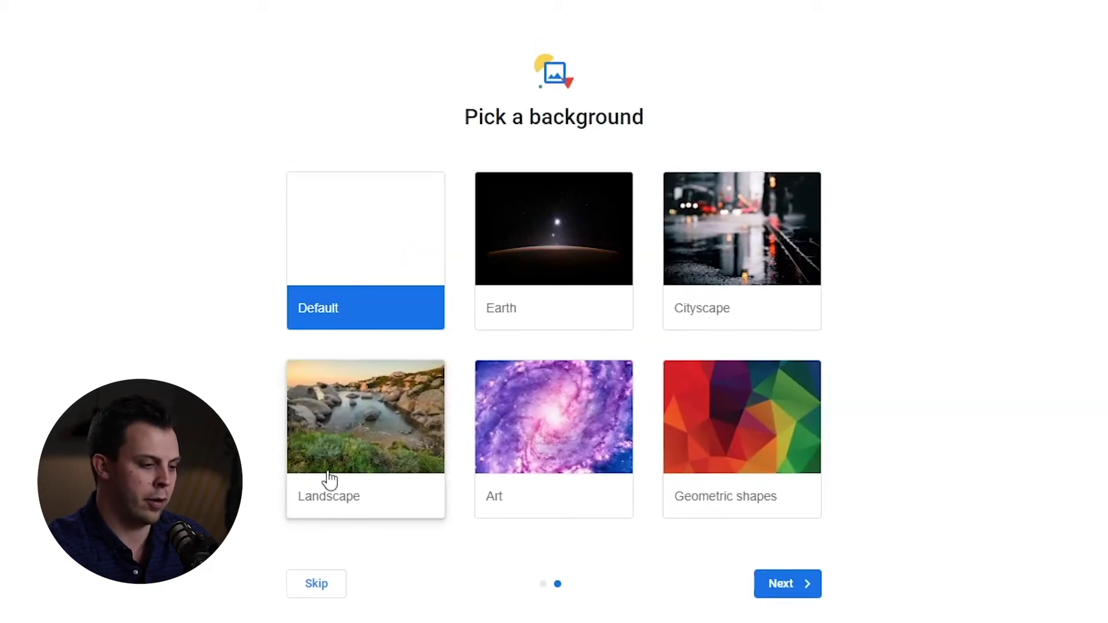
{"action": "left_click", "coordinate": [551, 231]}
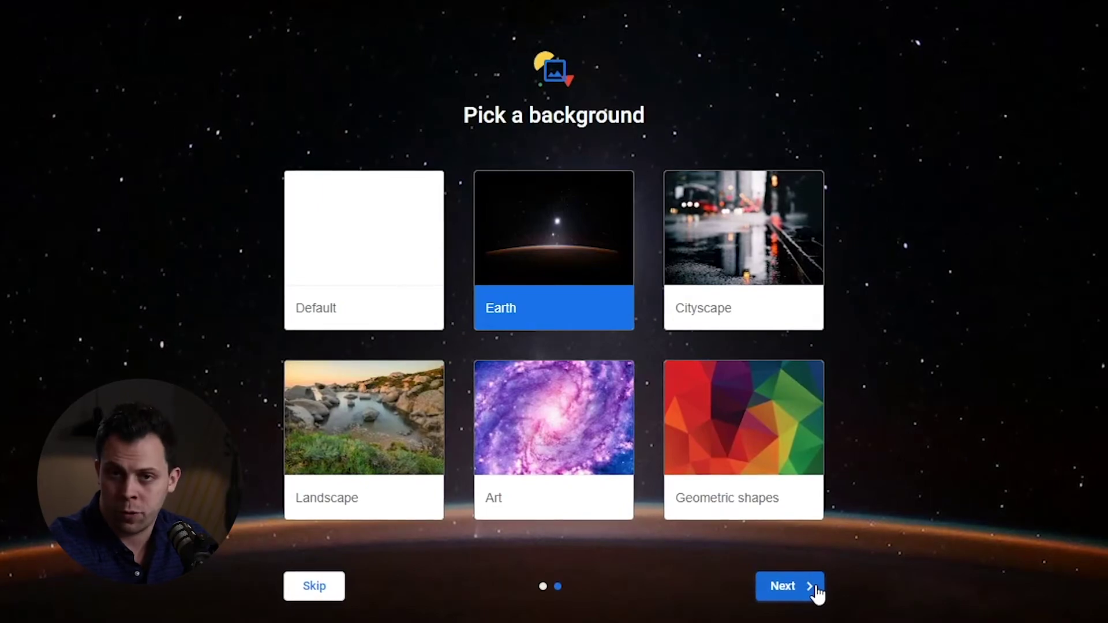
{"action": "left_click", "coordinate": [817, 589]}
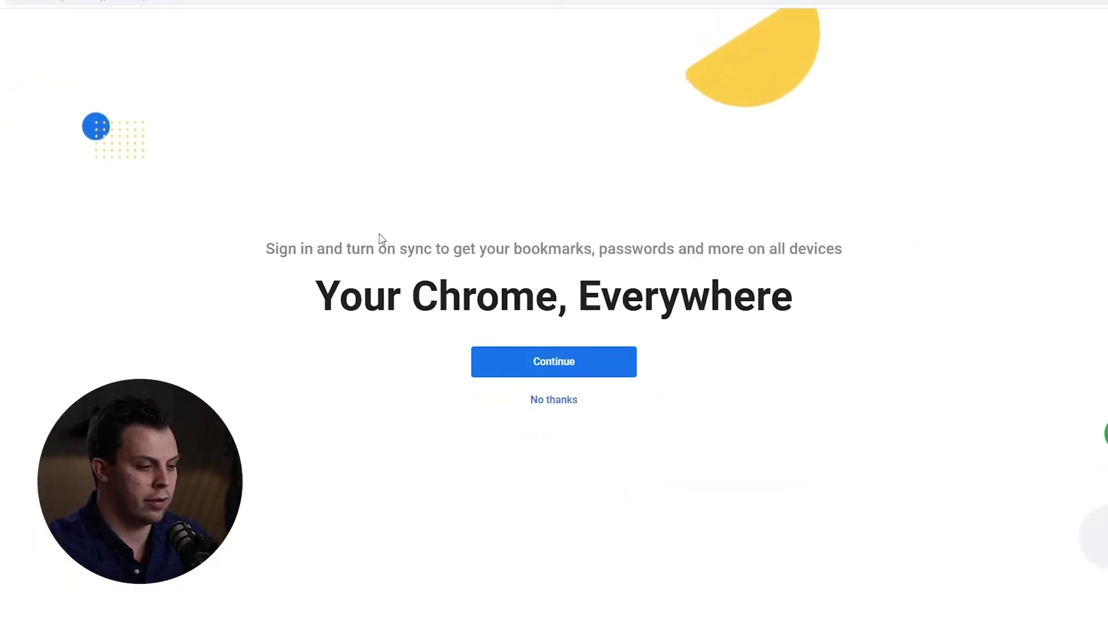
Decline signing in and turning on sync for now.
{"action": "left_click_drag", "start_coordinate": [403, 243], "coordinate": [564, 241]}
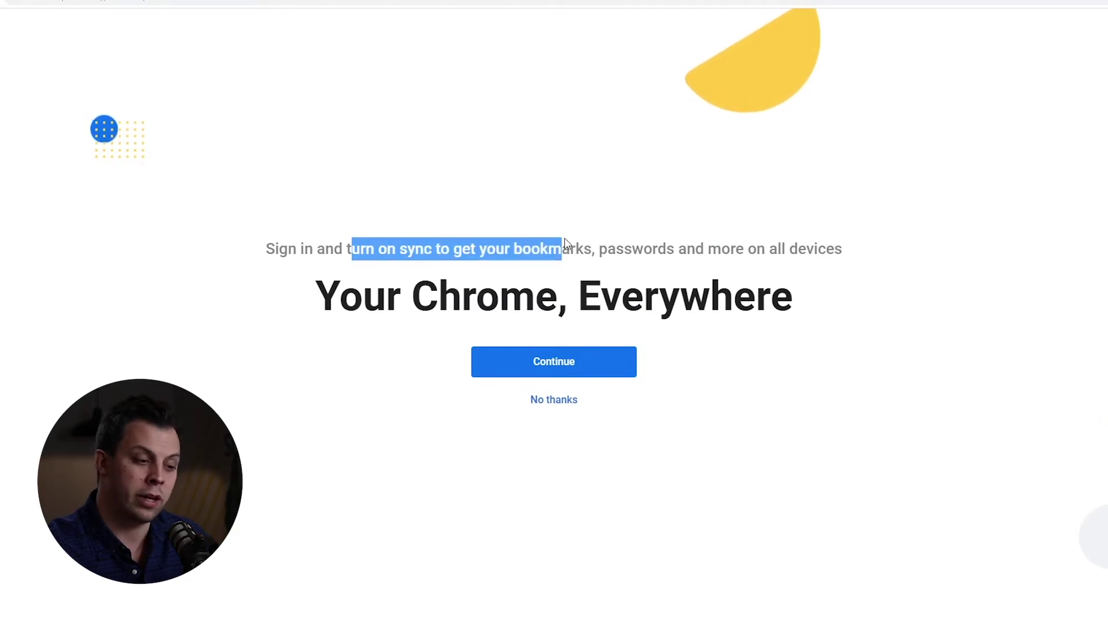
{"action": "left_click", "coordinate": [886, 335]}
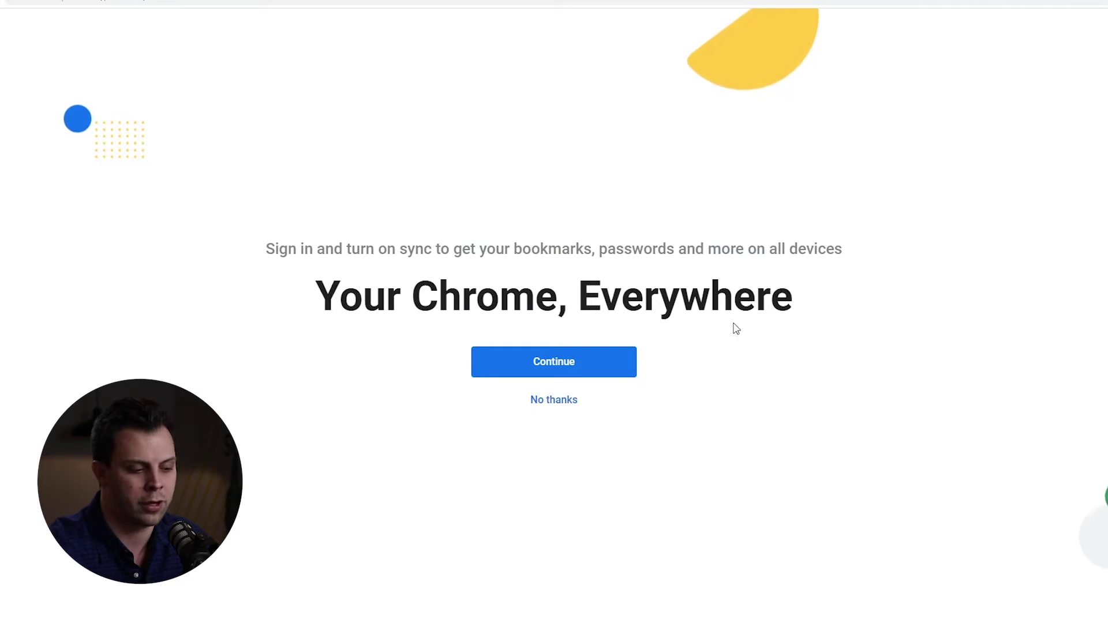
{"action": "left_click", "coordinate": [547, 402]}
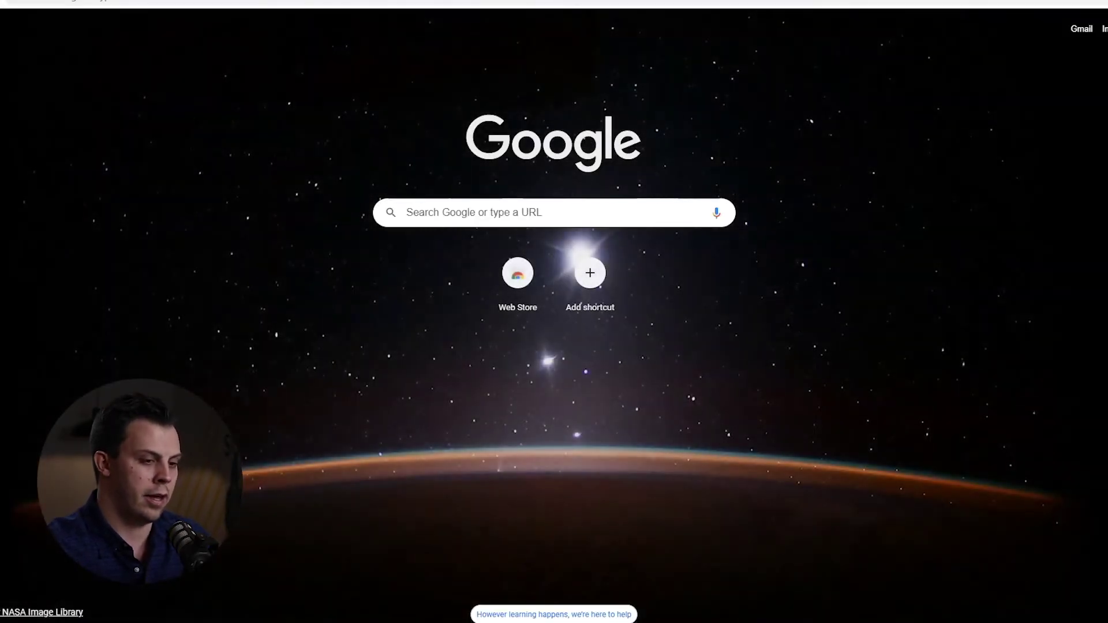
Confirm the profile menu shows no signed-in account, then load the chrome://apps page.
{"action": "left_click", "coordinate": [1064, 40]}
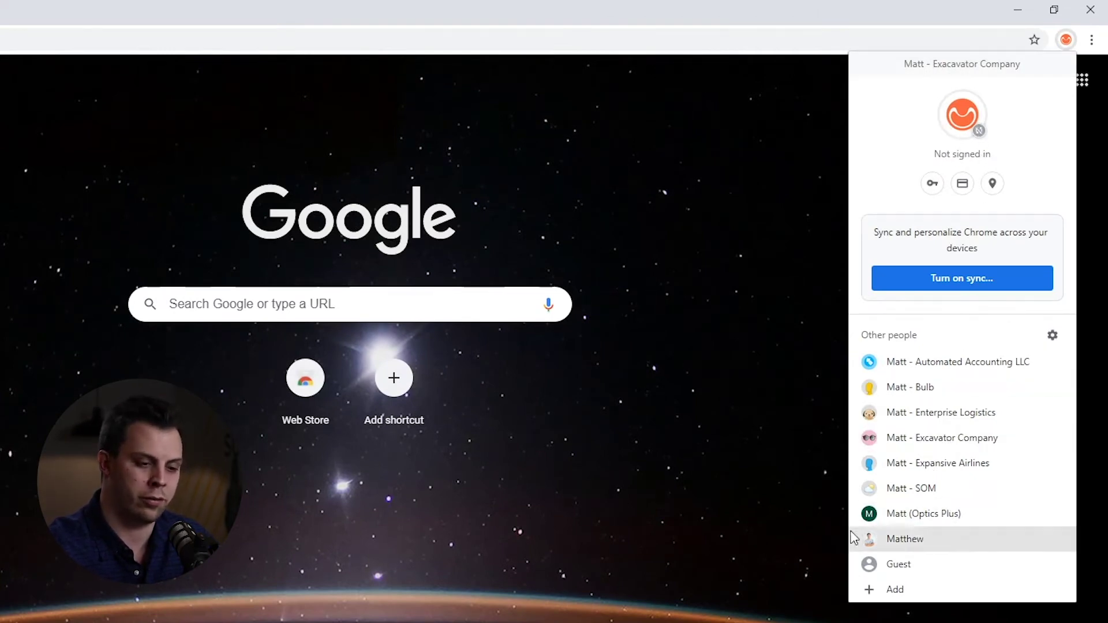
{"action": "left_click", "coordinate": [703, 12]}
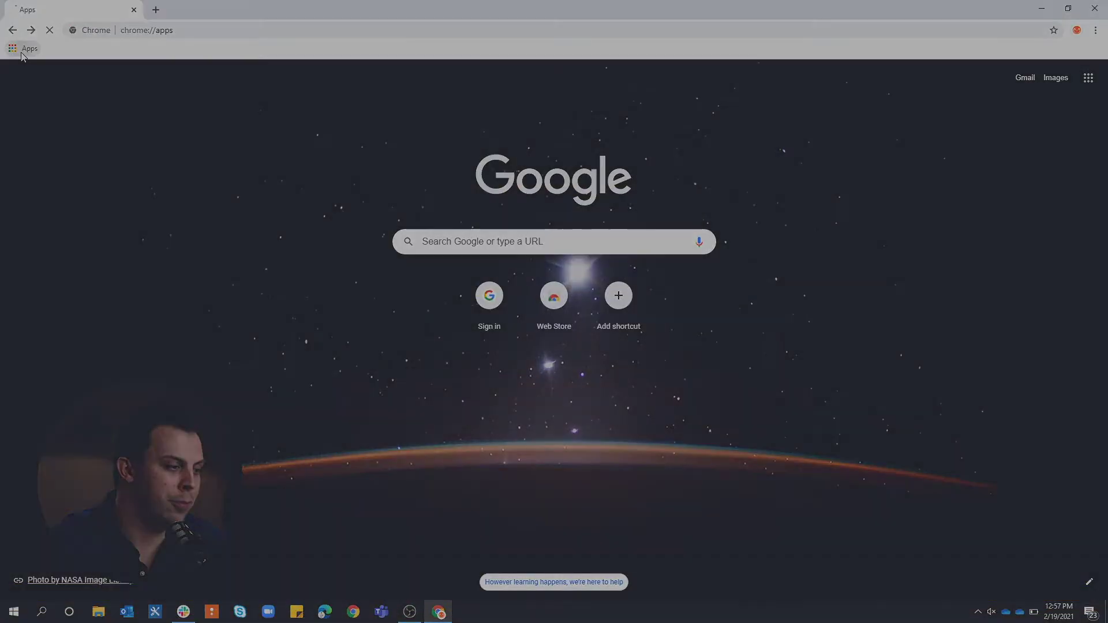
{"action": "left_click", "coordinate": [26, 48]}
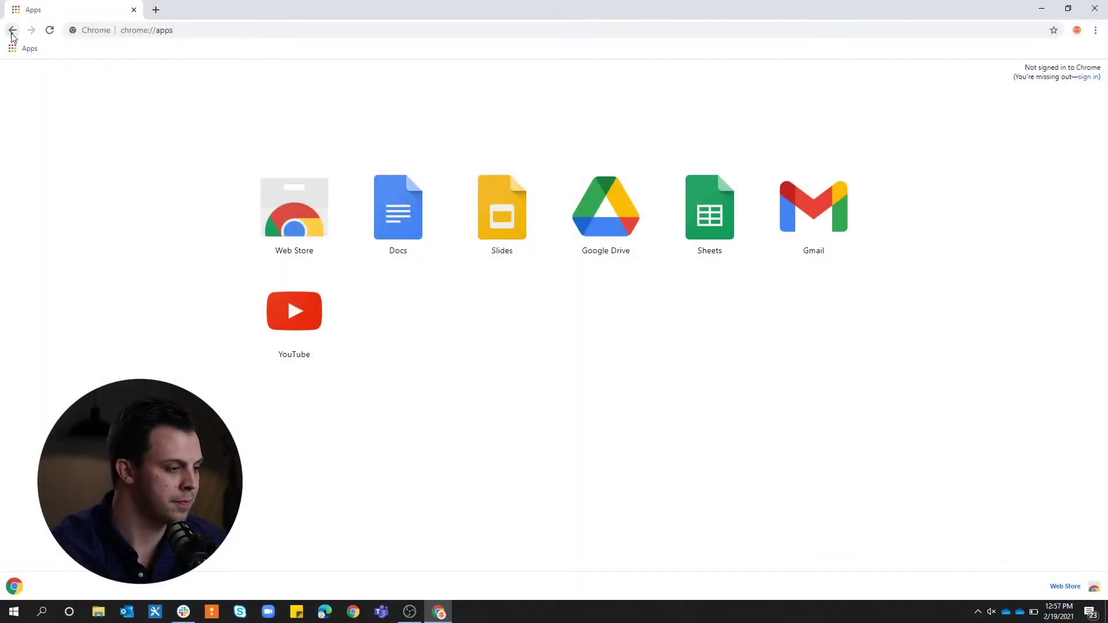
Return to the New Tab page and bookmark it in the Bookmarks bar folder.
{"action": "left_click", "coordinate": [12, 36]}
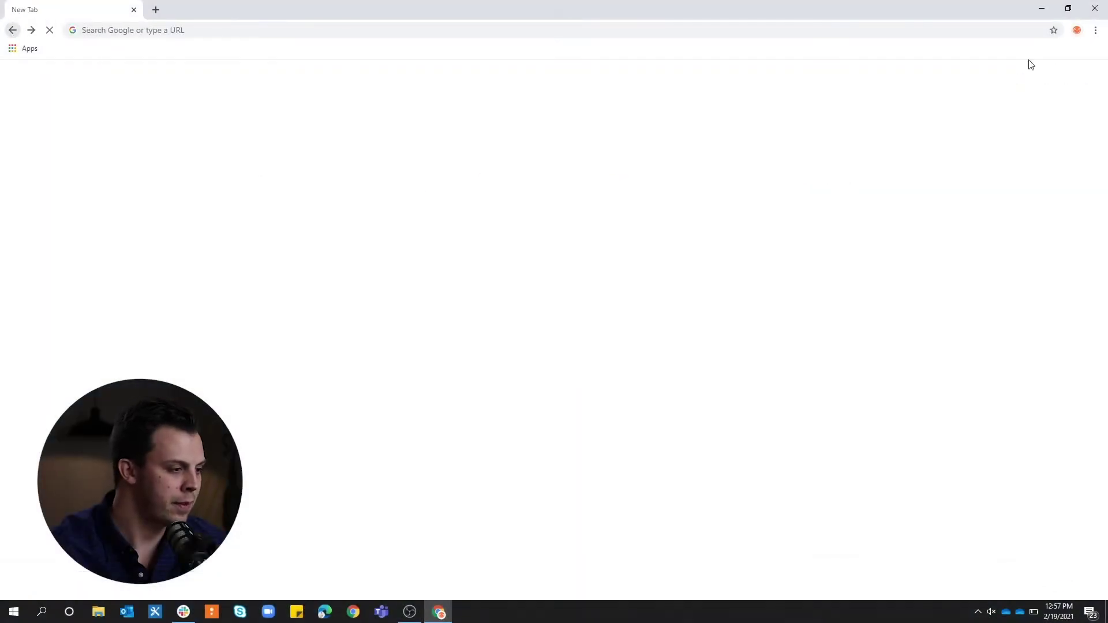
{"action": "left_click", "coordinate": [1095, 30]}
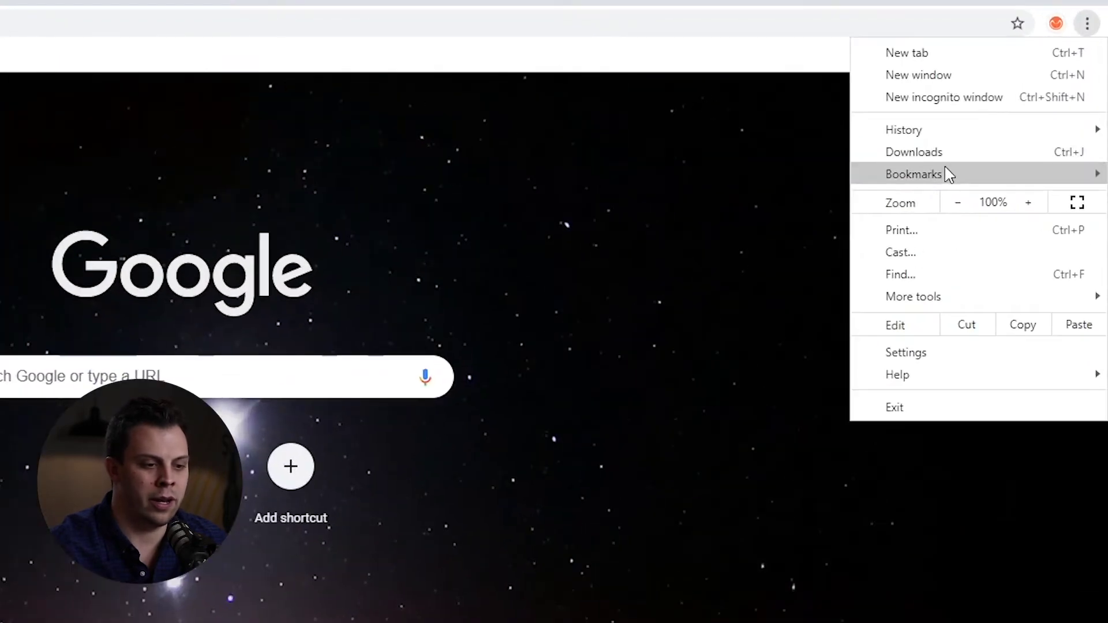
{"action": "mouse_move", "coordinate": [992, 137]}
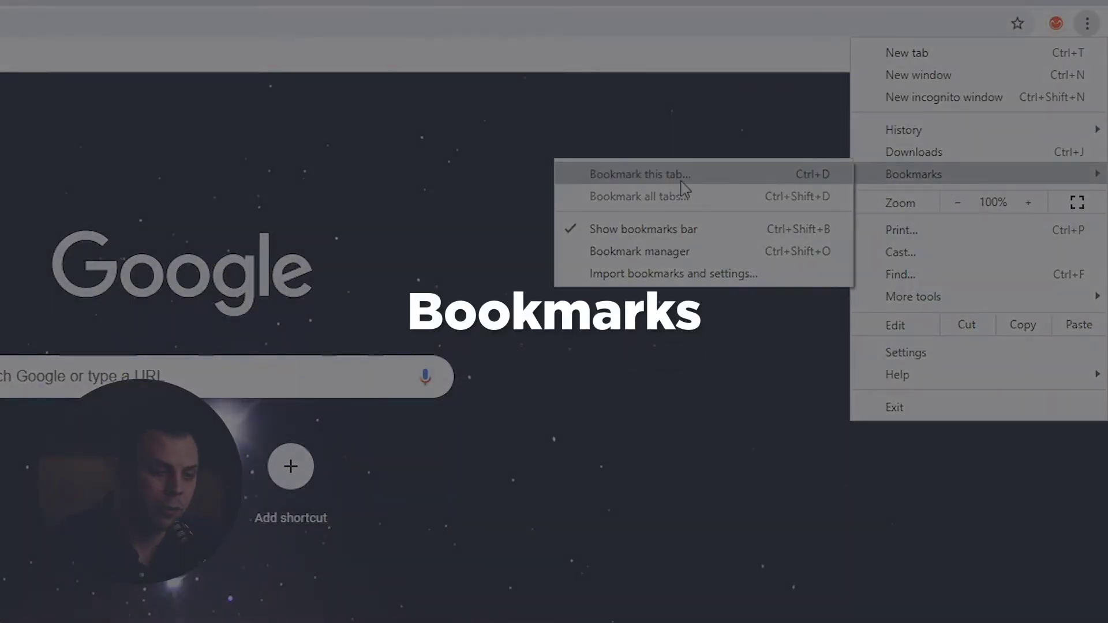
{"action": "left_click", "coordinate": [681, 181]}
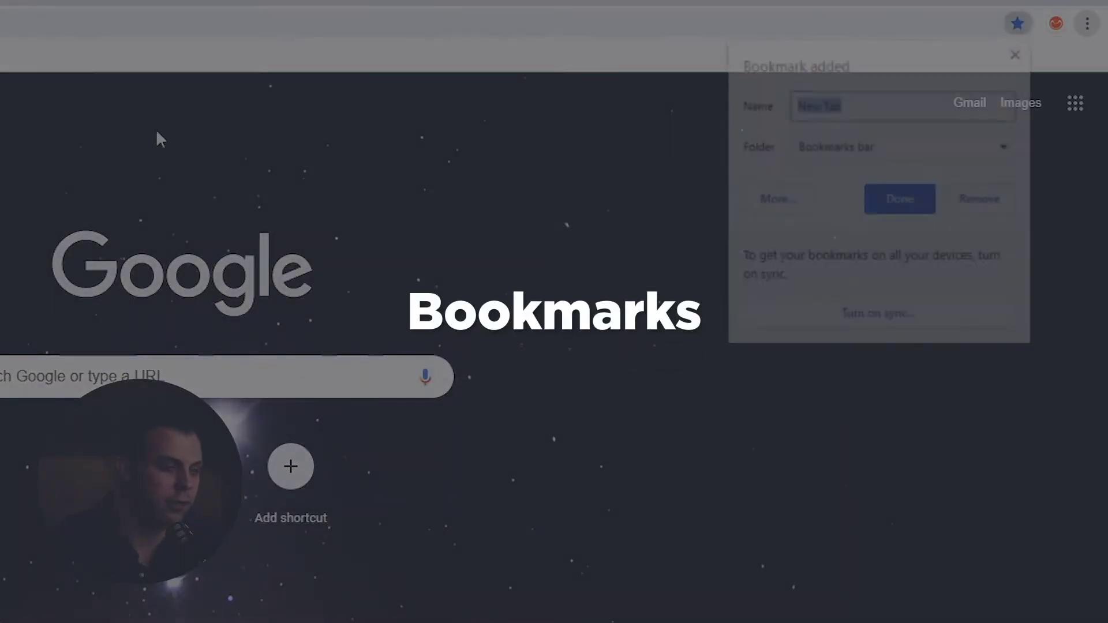
{"action": "left_click", "coordinate": [839, 148]}
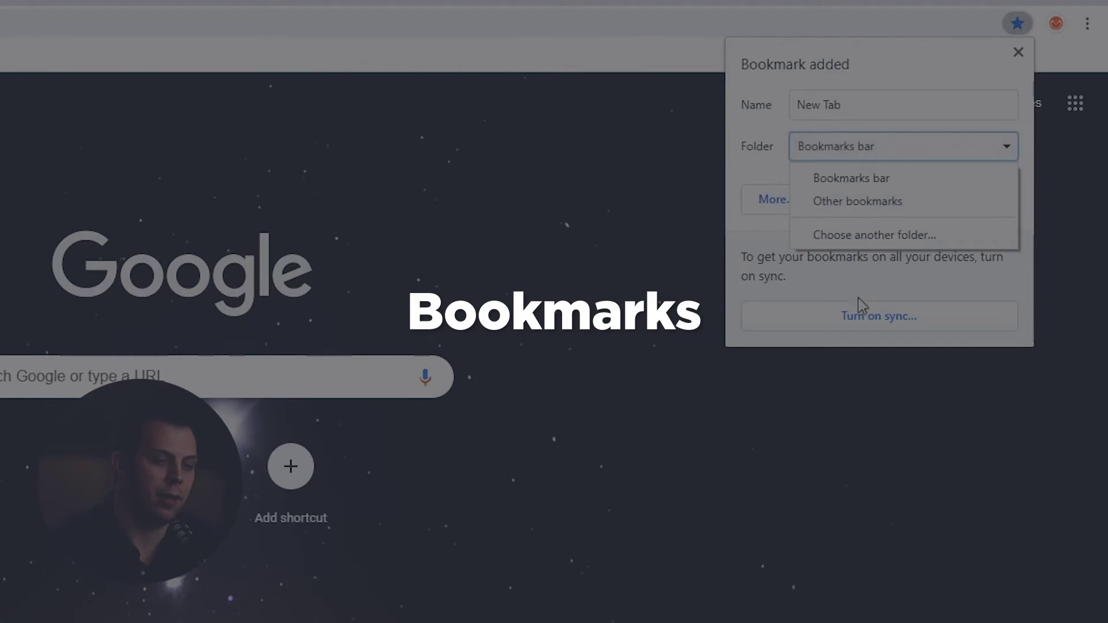
{"action": "left_click", "coordinate": [839, 289]}
{"action": "left_click", "coordinate": [897, 212]}
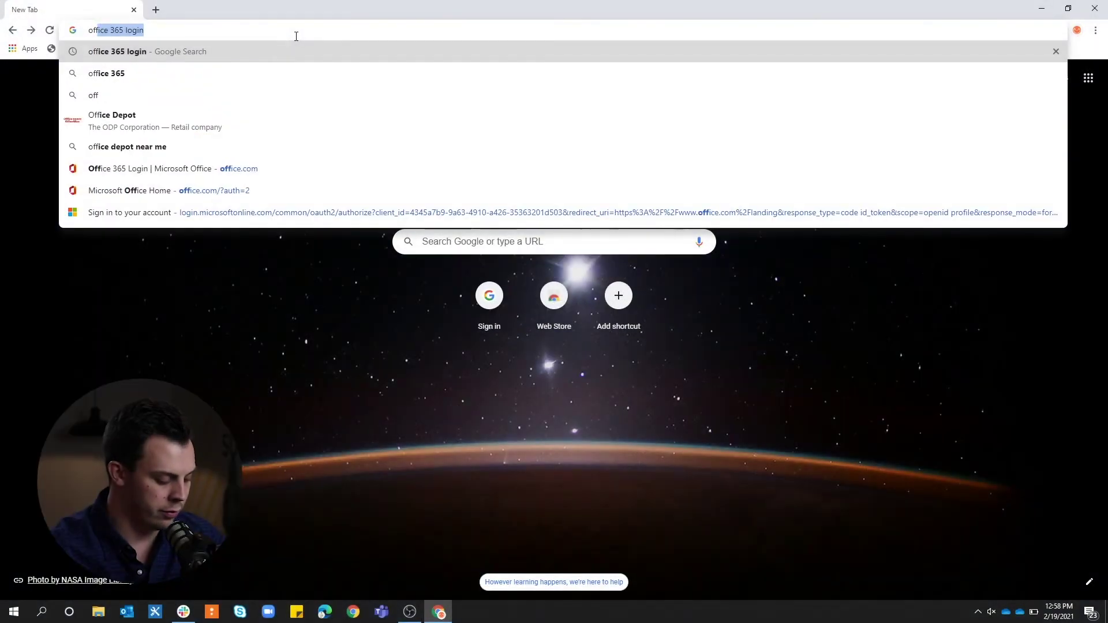
Search 'office 365 login', sign in on office.com and save the Office password in Chrome.
{"action": "key", "text": "Return"}
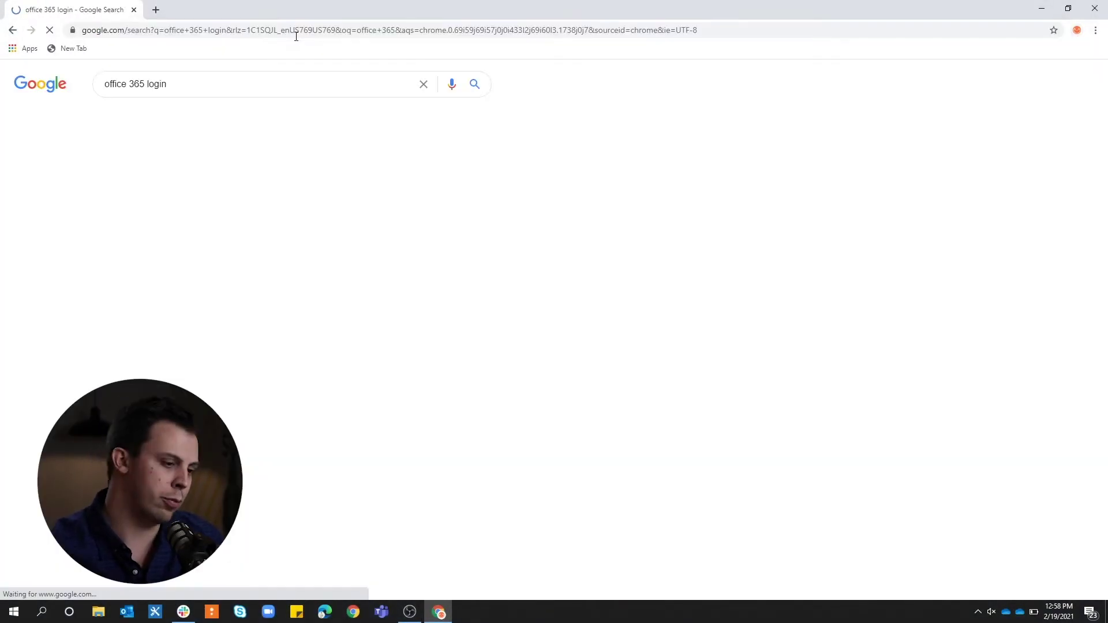
{"action": "left_click", "coordinate": [259, 188]}
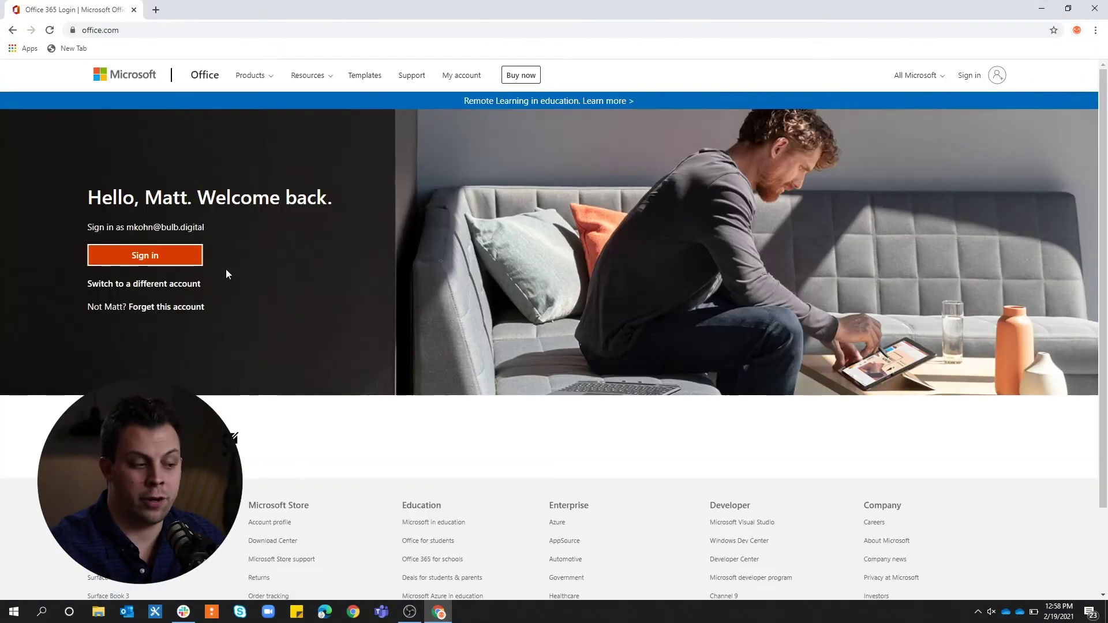
{"action": "left_click", "coordinate": [145, 255]}
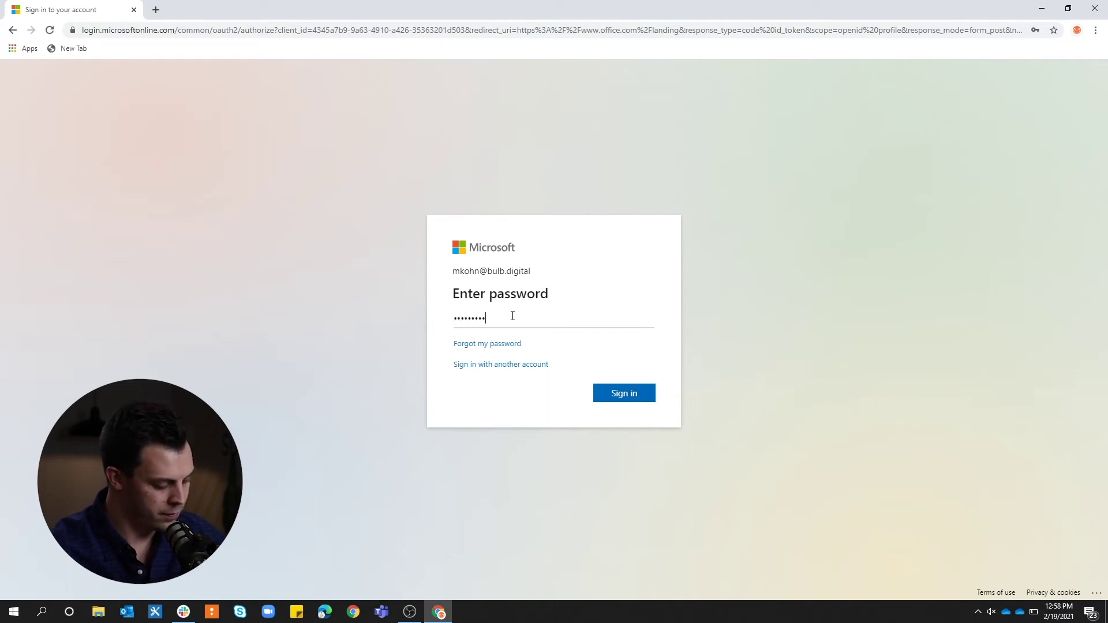
{"action": "key", "text": "Return"}
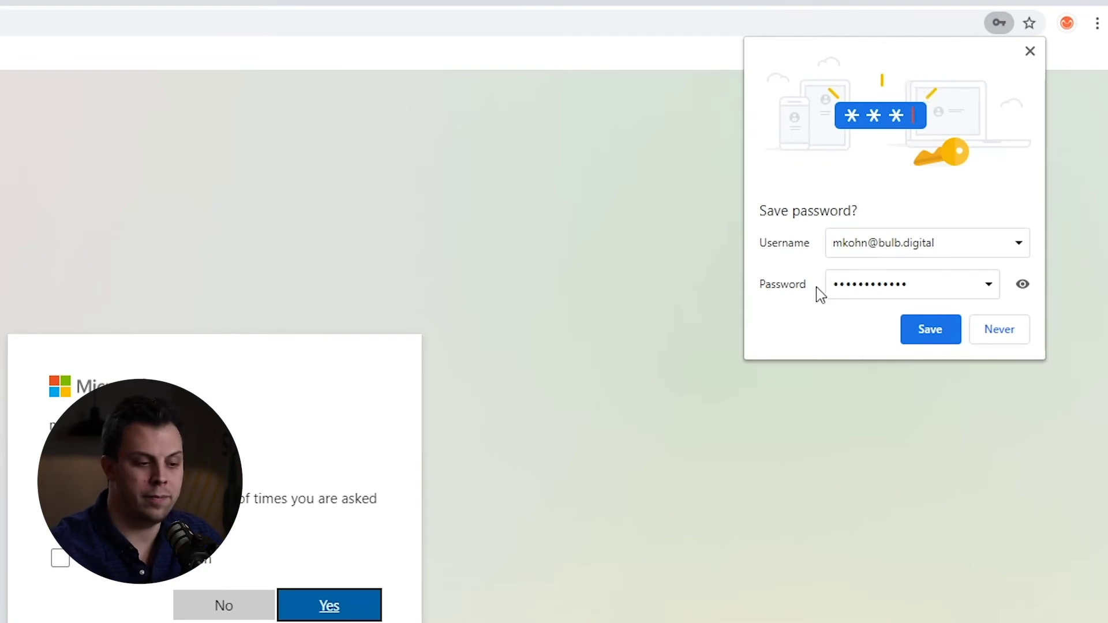
{"action": "left_click", "coordinate": [923, 334]}
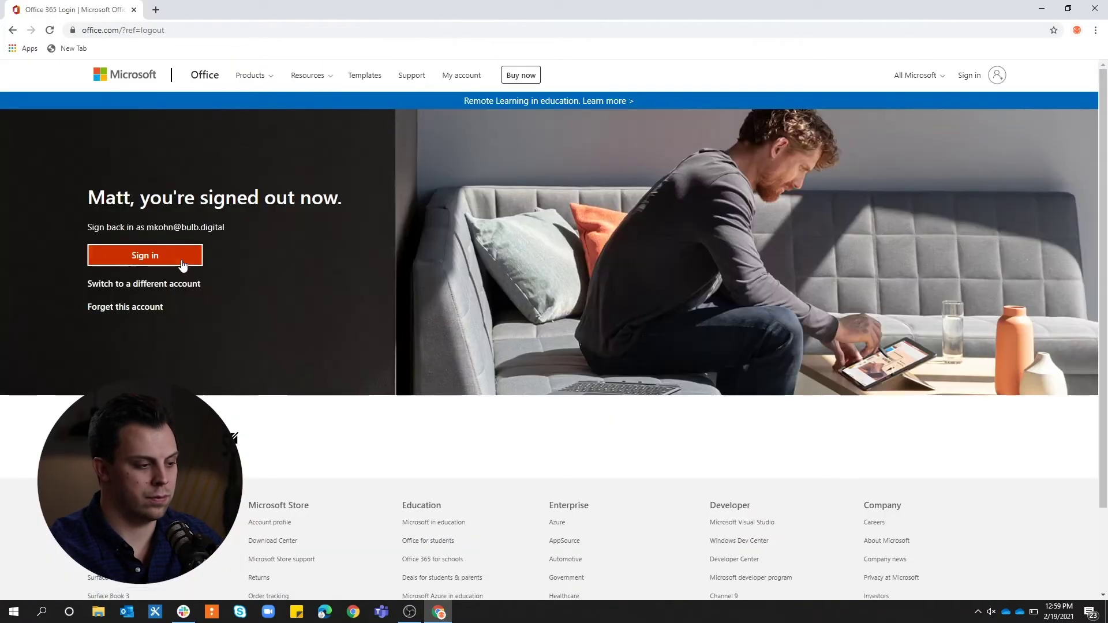
{"action": "left_click", "coordinate": [181, 261]}
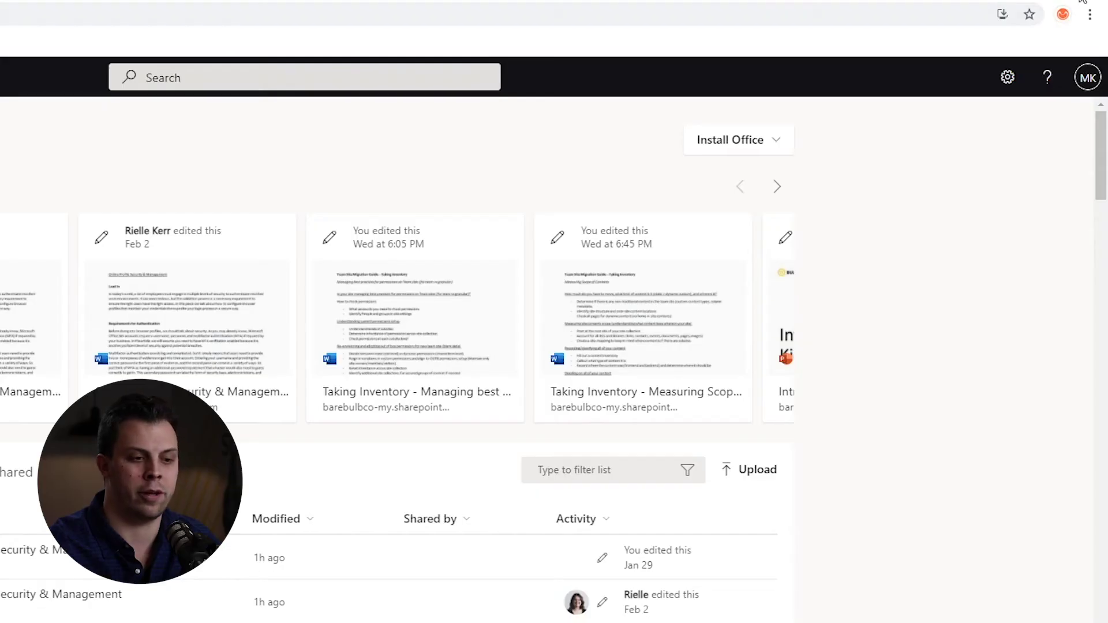
Start Turn on sync from the profile menu and sign in with the Google account email and password.
{"action": "left_click", "coordinate": [1062, 14]}
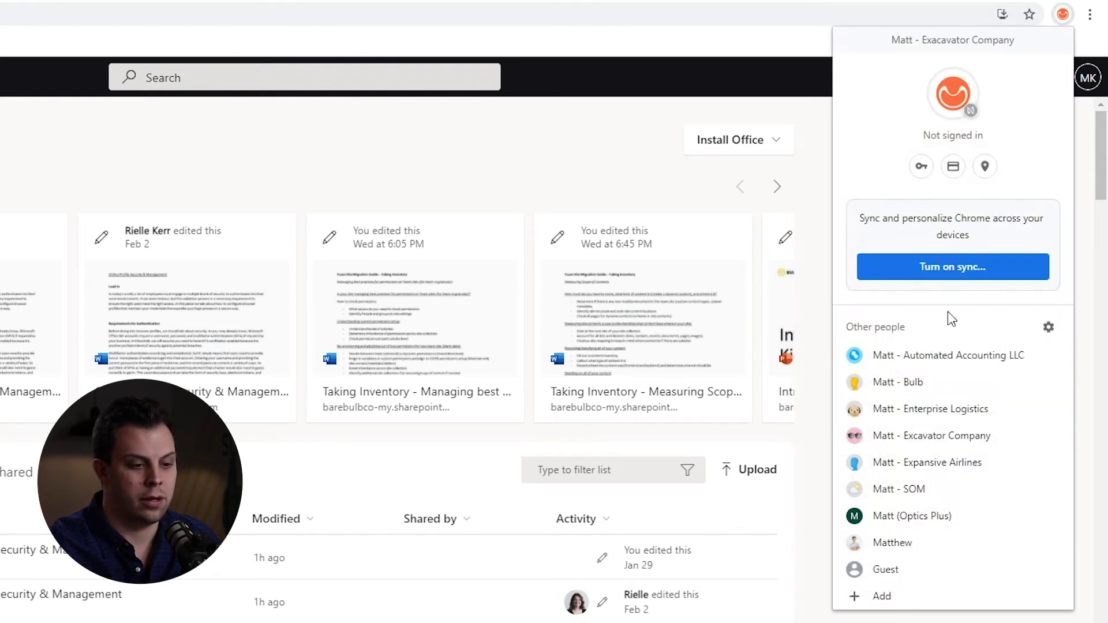
{"action": "left_click", "coordinate": [963, 270]}
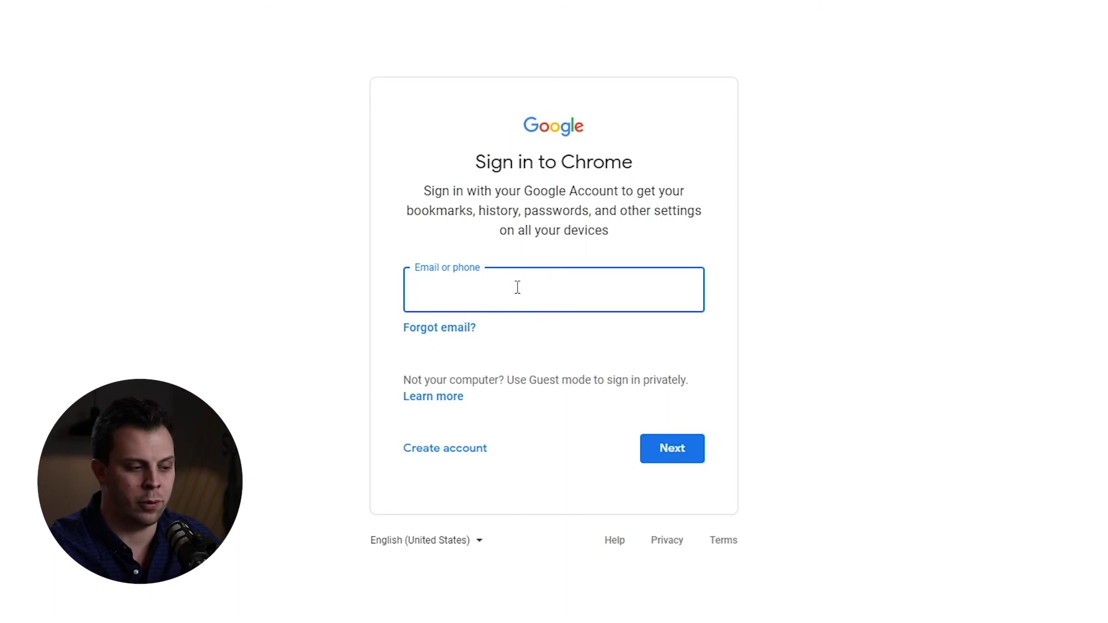
{"action": "left_click", "coordinate": [518, 287]}
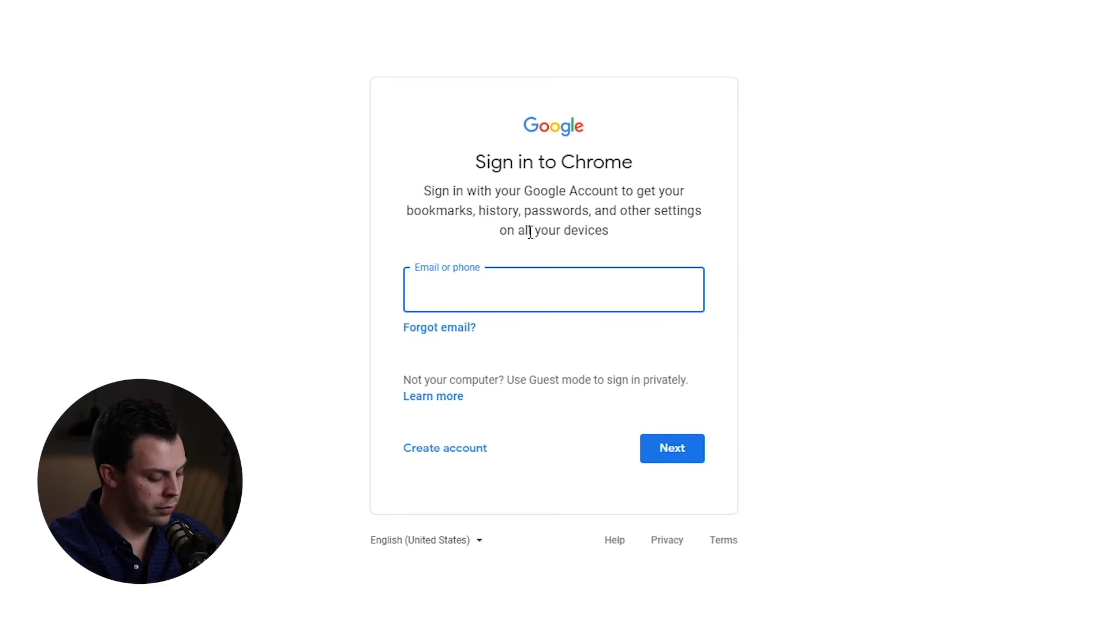
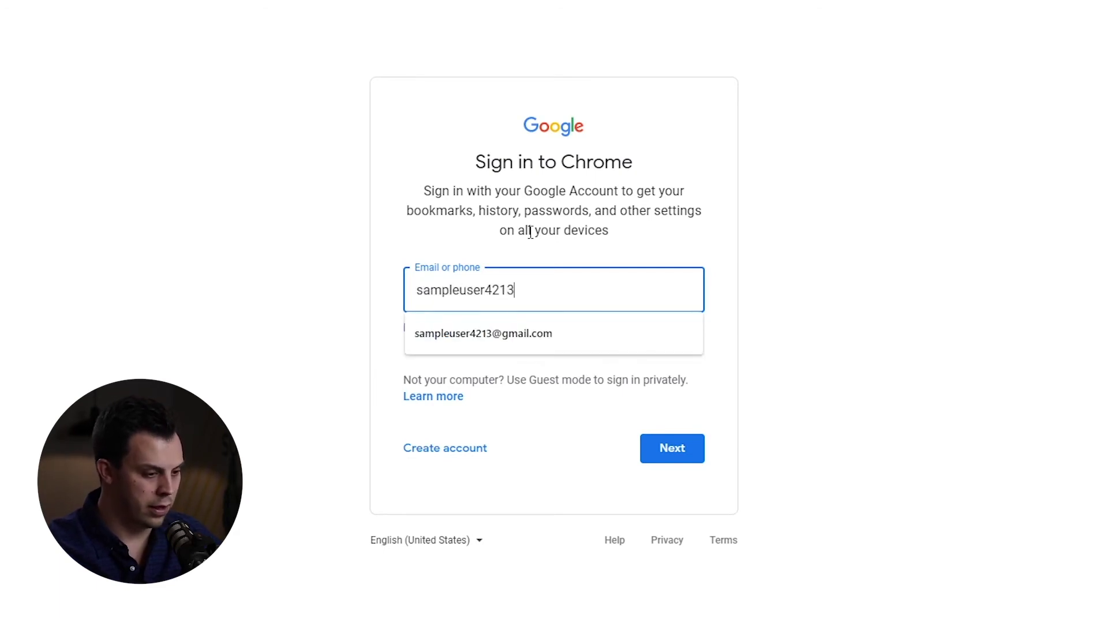
{"action": "left_click", "coordinate": [537, 334]}
{"action": "left_click", "coordinate": [684, 455]}
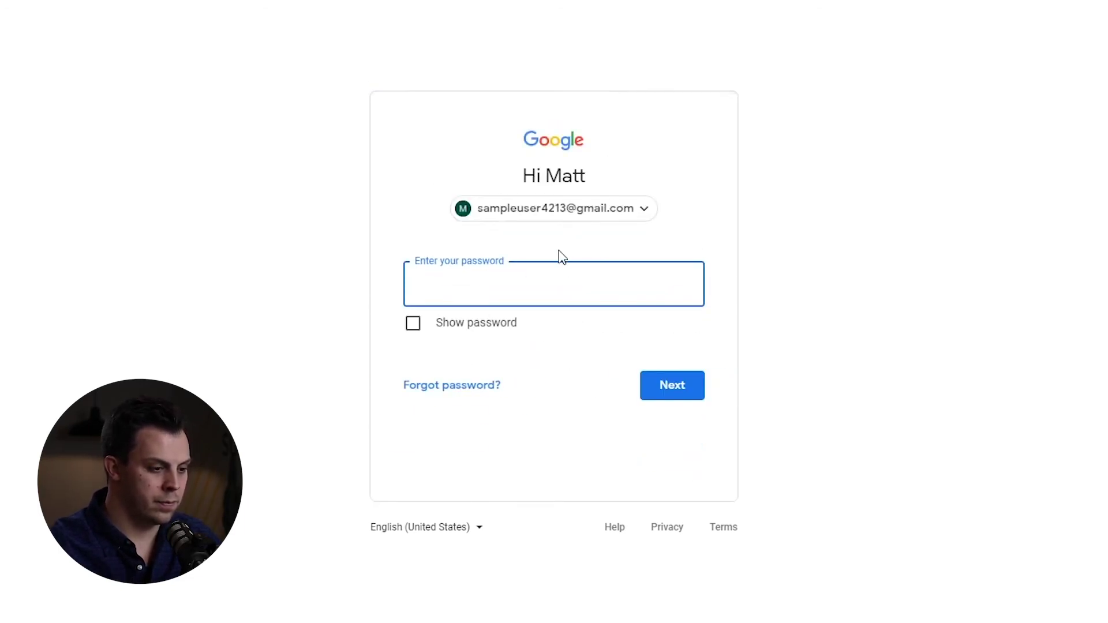
{"action": "type", "text": "•••••••••••"}
{"action": "key", "text": "Return"}
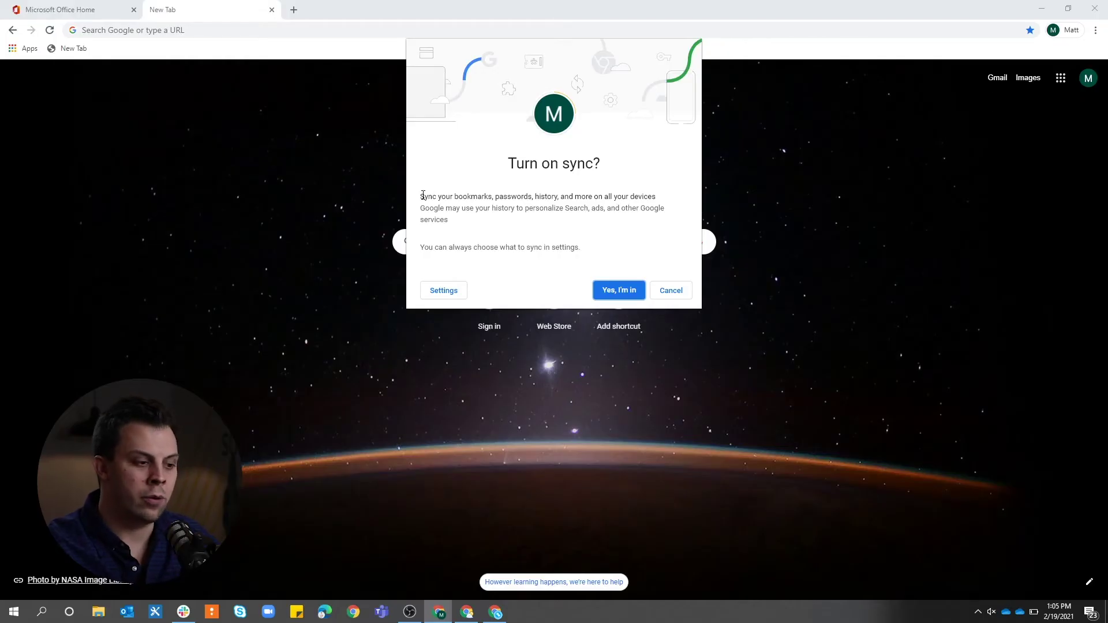
Accept 'Yes, I'm in' to turn on sync, dismiss the low battery warning, and check the account menu.
{"action": "left_click_drag", "start_coordinate": [423, 195], "coordinate": [514, 208]}
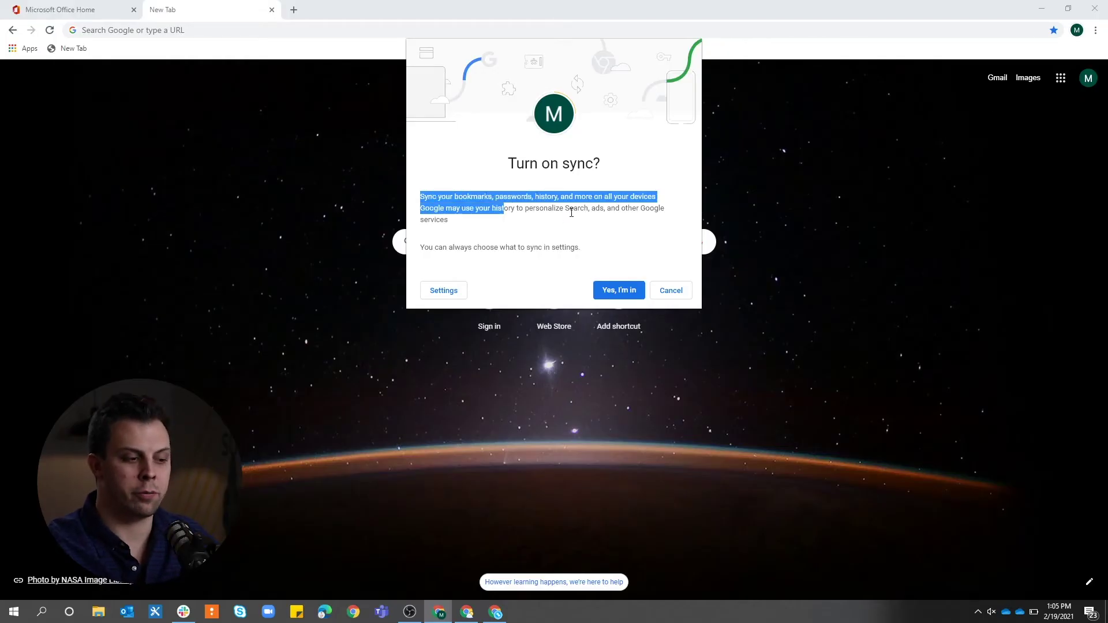
{"action": "left_click", "coordinate": [465, 207]}
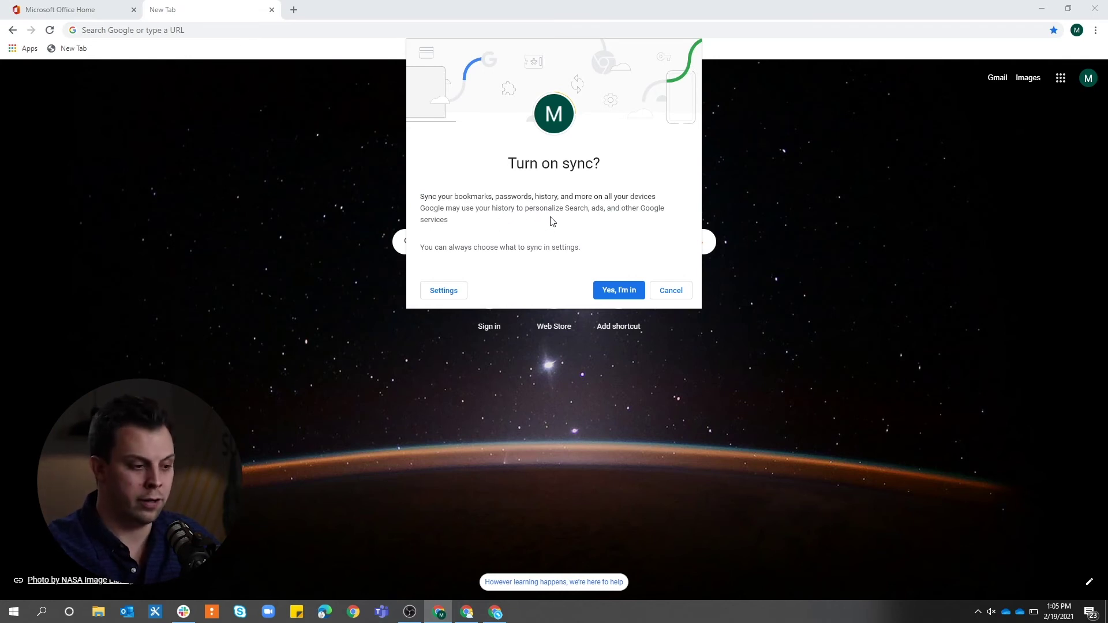
{"action": "left_click_drag", "start_coordinate": [539, 208], "coordinate": [656, 295]}
{"action": "left_click", "coordinate": [549, 245]}
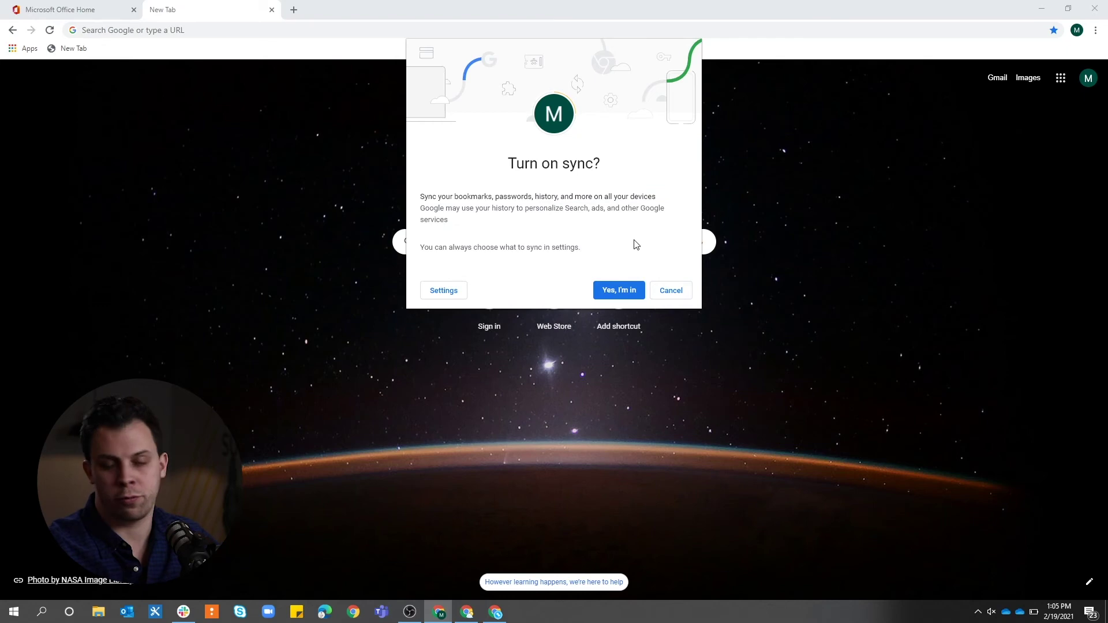
{"action": "left_click", "coordinate": [618, 291]}
{"action": "left_click", "coordinate": [1077, 31]}
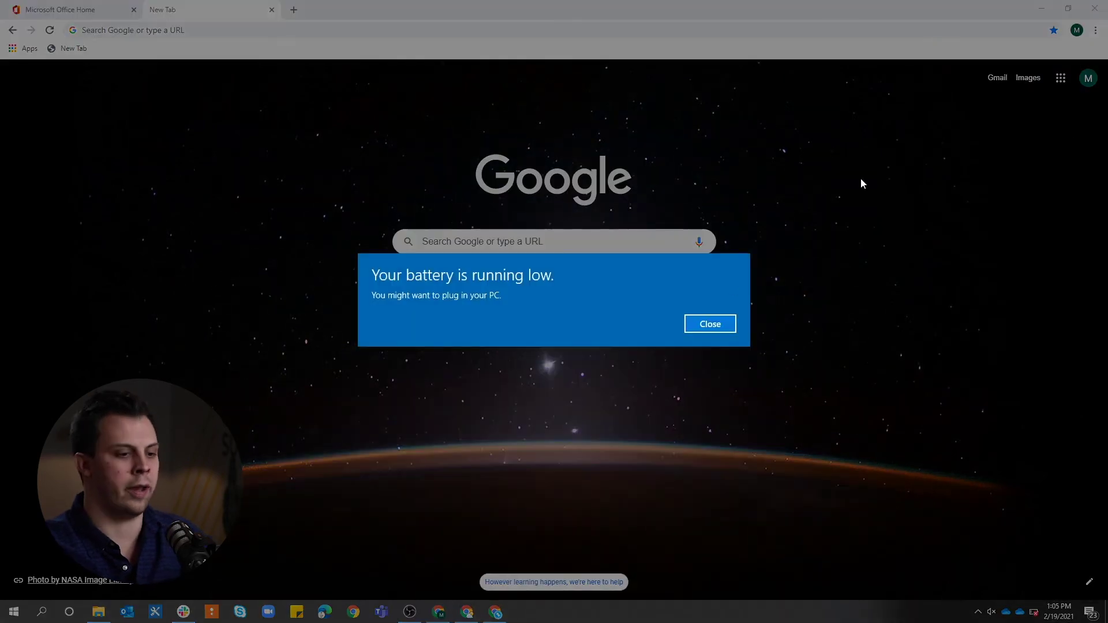
{"action": "left_click", "coordinate": [719, 320]}
{"action": "left_click", "coordinate": [1087, 78]}
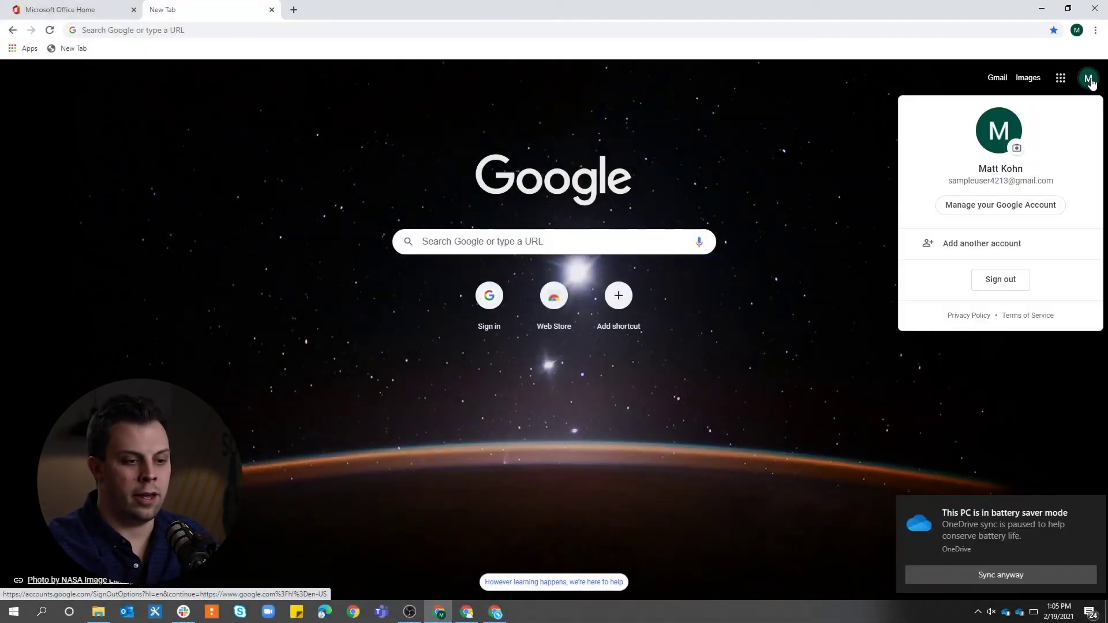